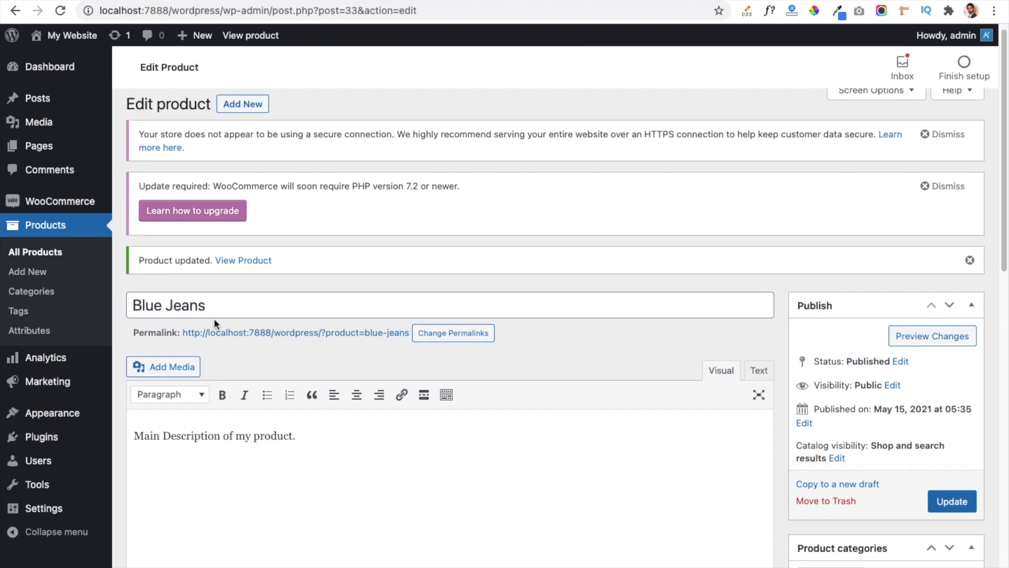
Add White Shirt (#35) as an upsell in the Blue Jeans linked products and update the product.
scroll(214, 319, down, 5)
scroll(214, 319, down, 2)
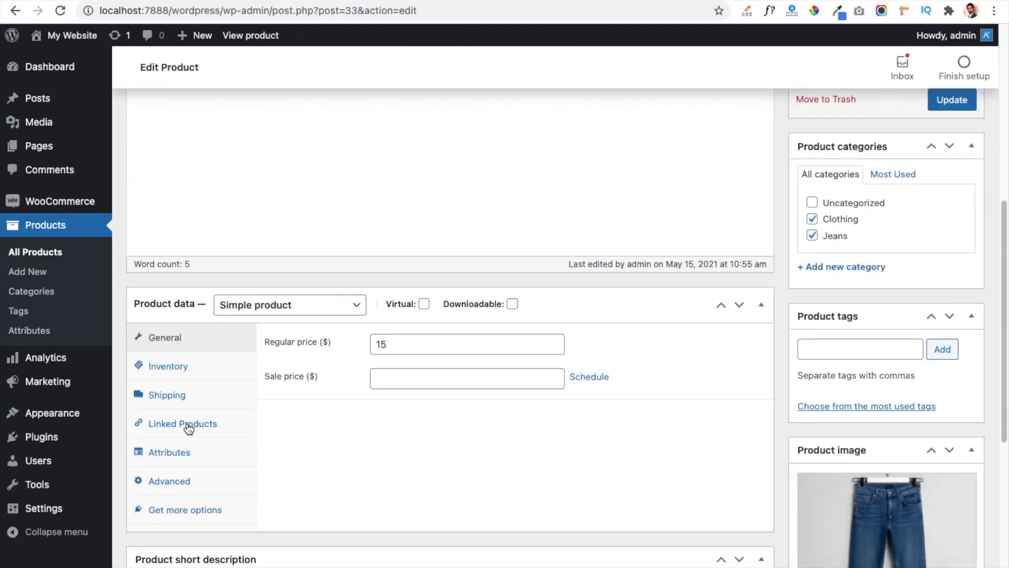
click(189, 427)
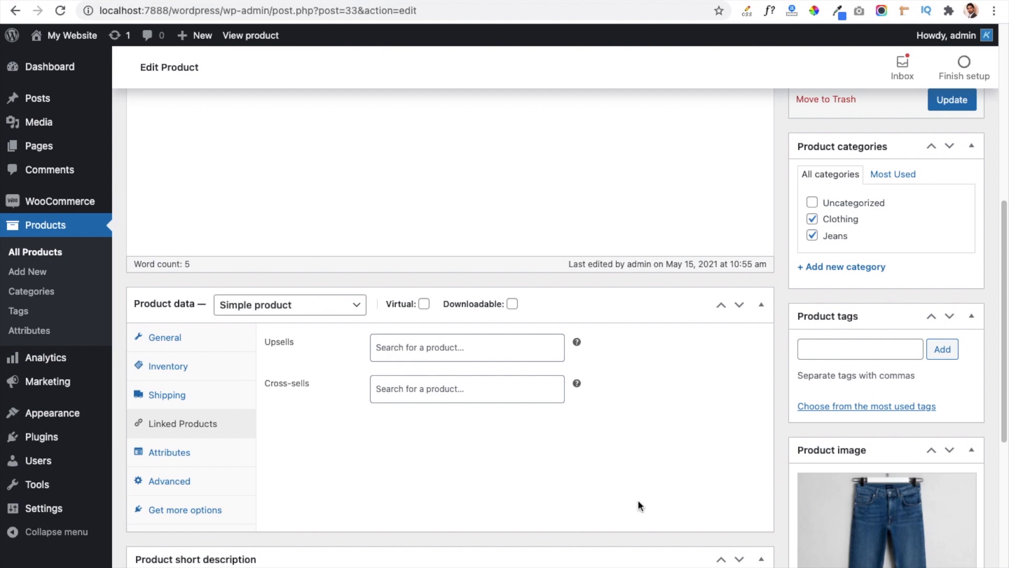
click(417, 352)
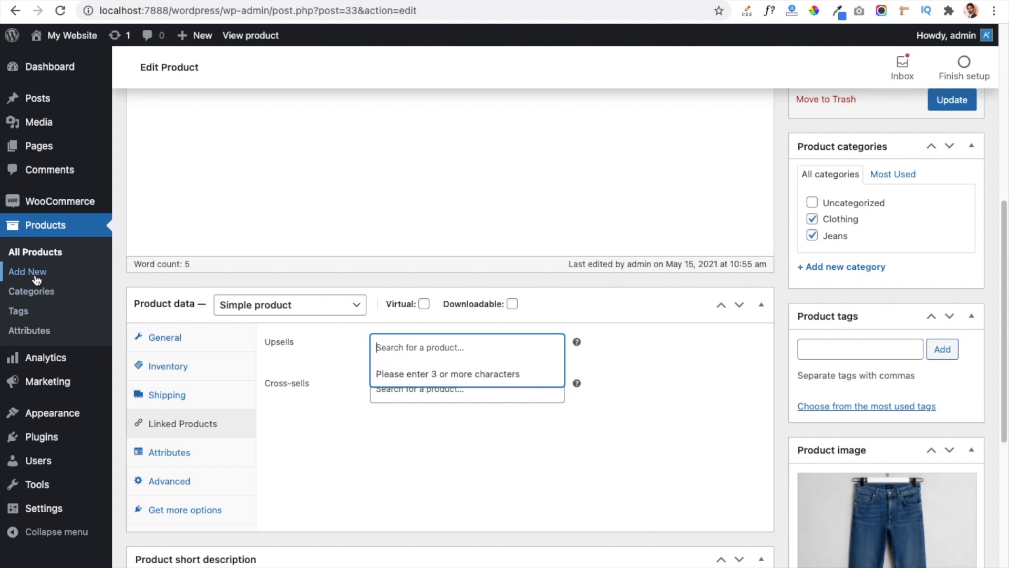
click(422, 350)
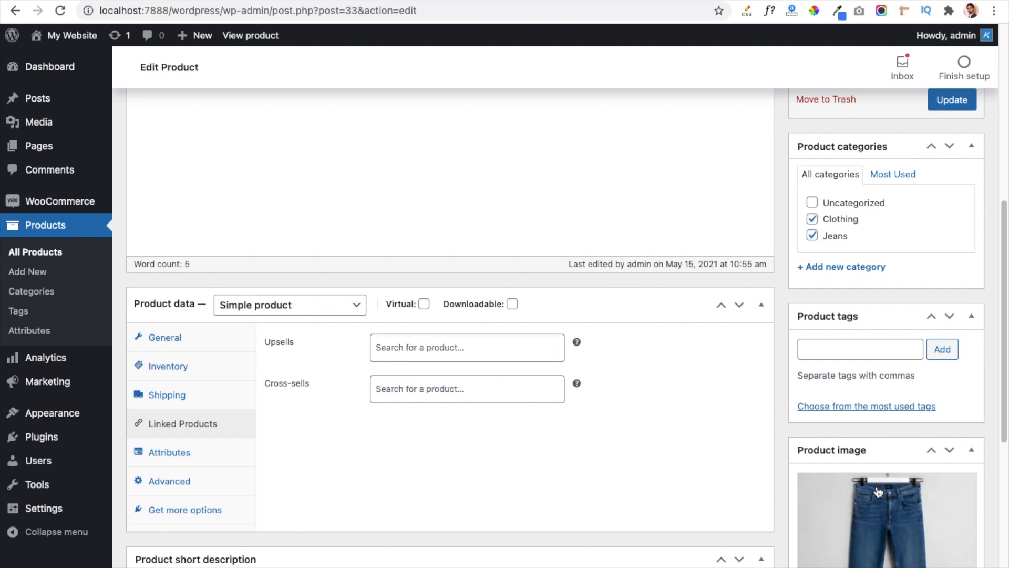
scroll(618, 314, up, 2)
scroll(247, 198, up, 2)
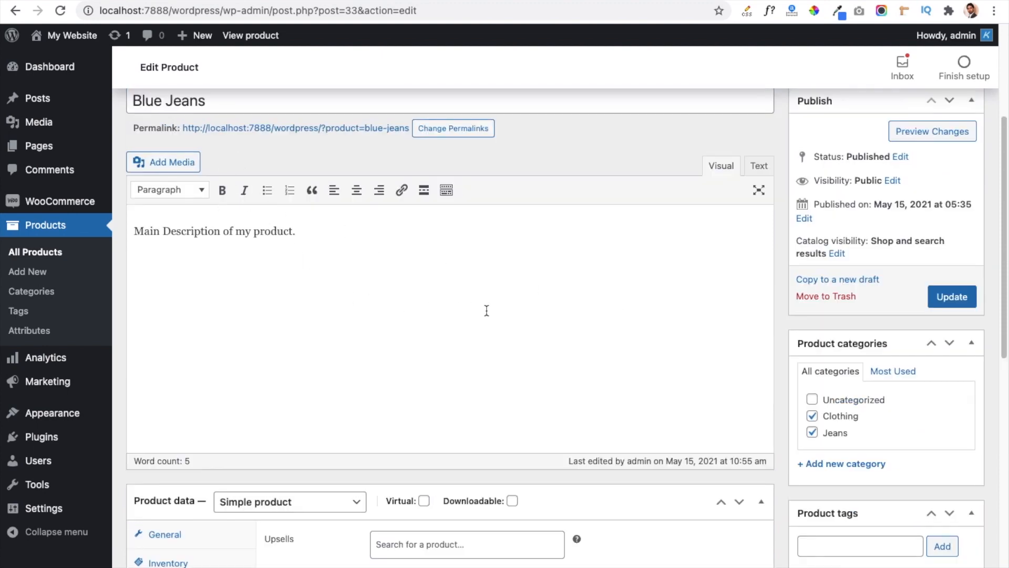
scroll(486, 313, down, 5)
click(399, 356)
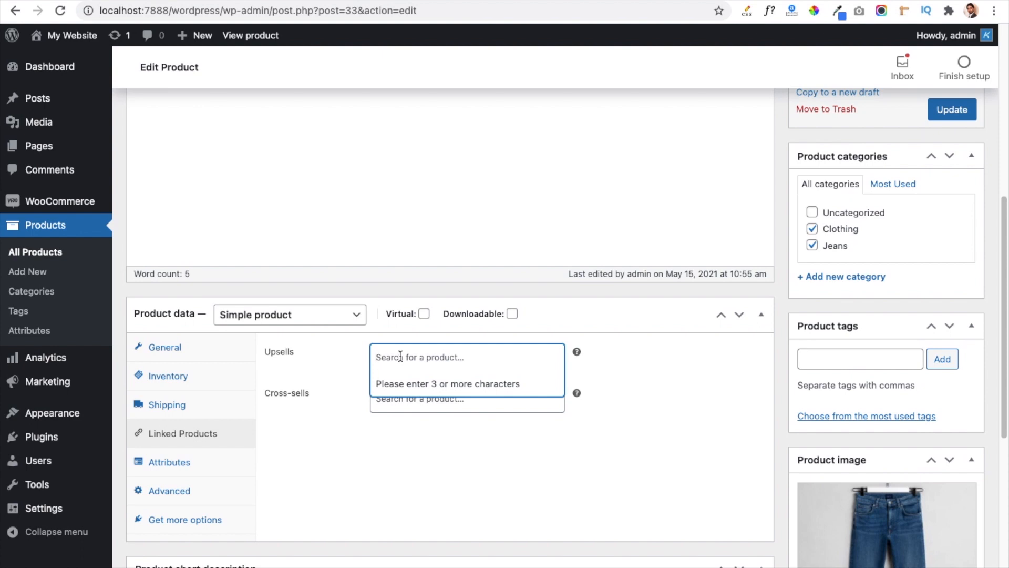
text(Shirt)
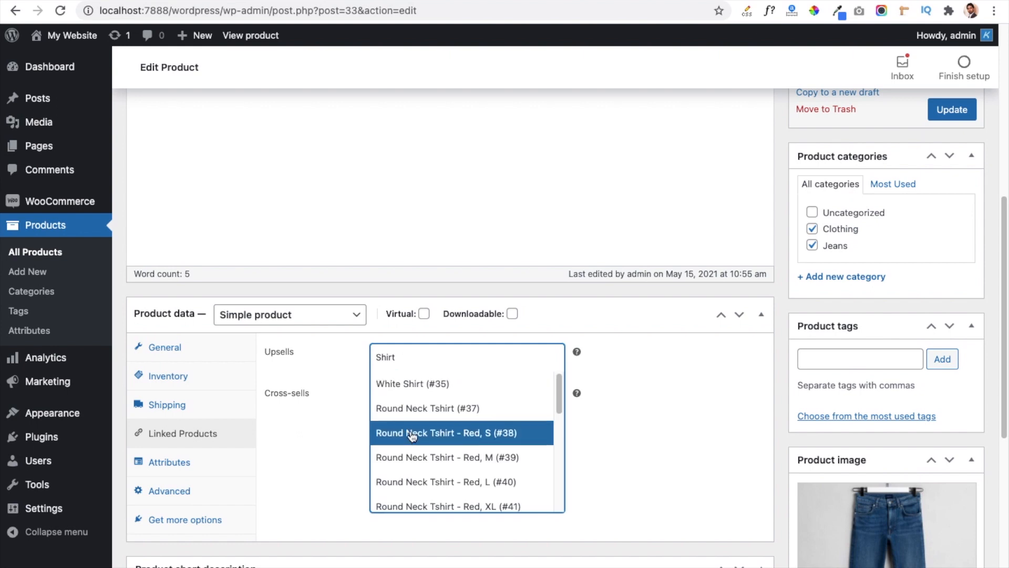
click(393, 386)
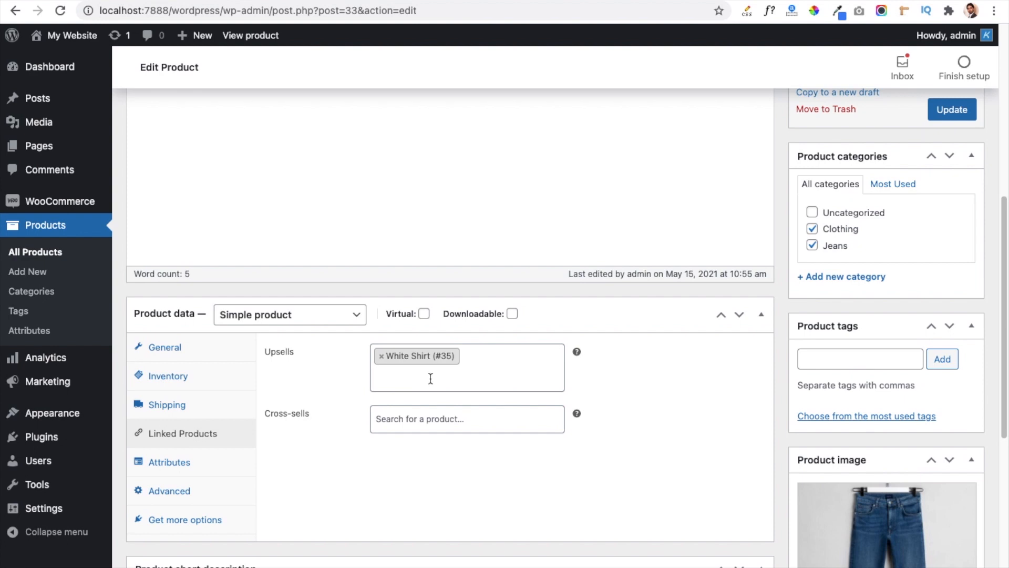
click(949, 116)
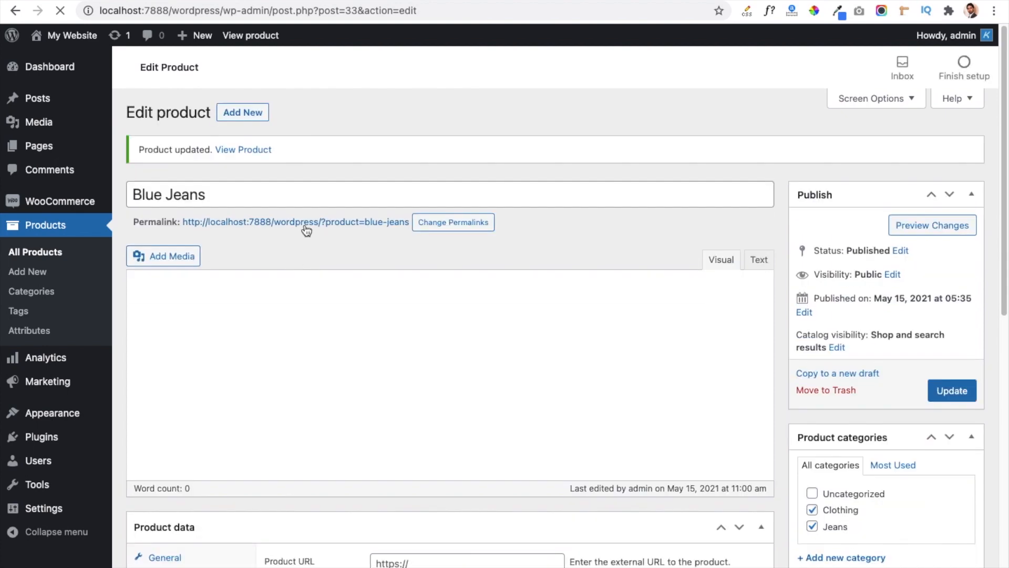
Open the Blue Jeans page on the storefront and examine its "You may also like…" section.
click(305, 225)
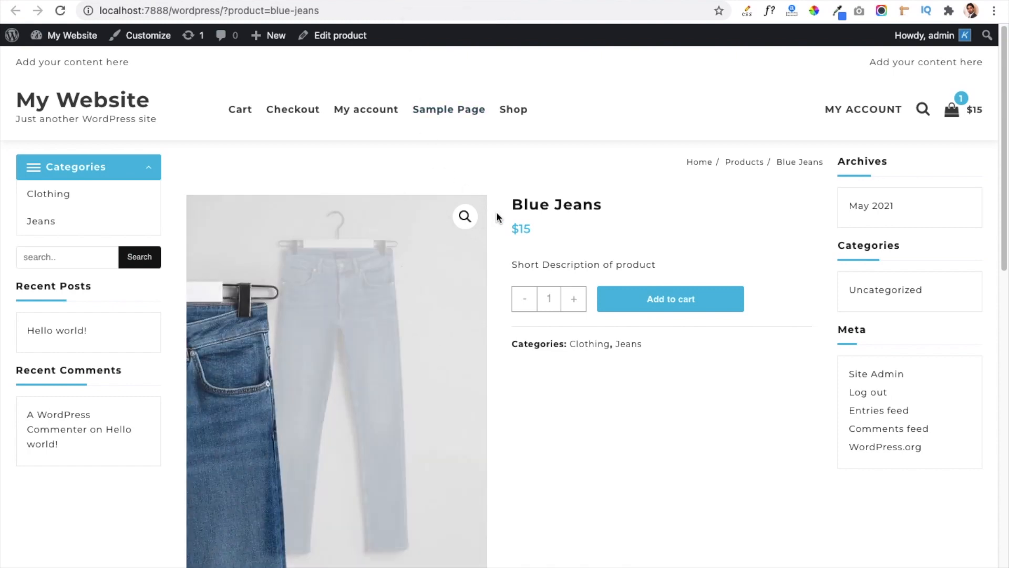
scroll(494, 250, down, 6)
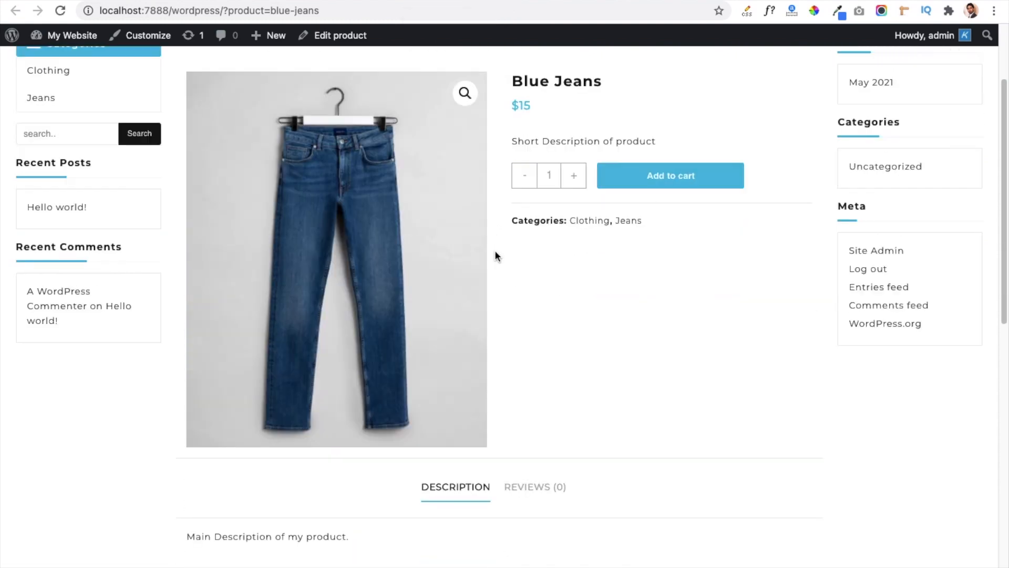
scroll(494, 250, down, 3)
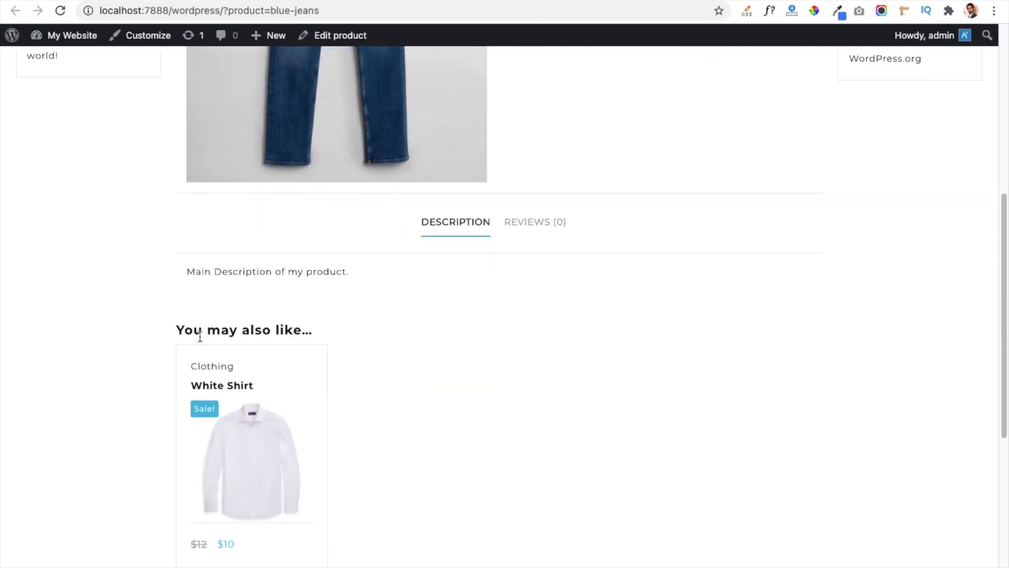
drag(177, 329, 323, 330)
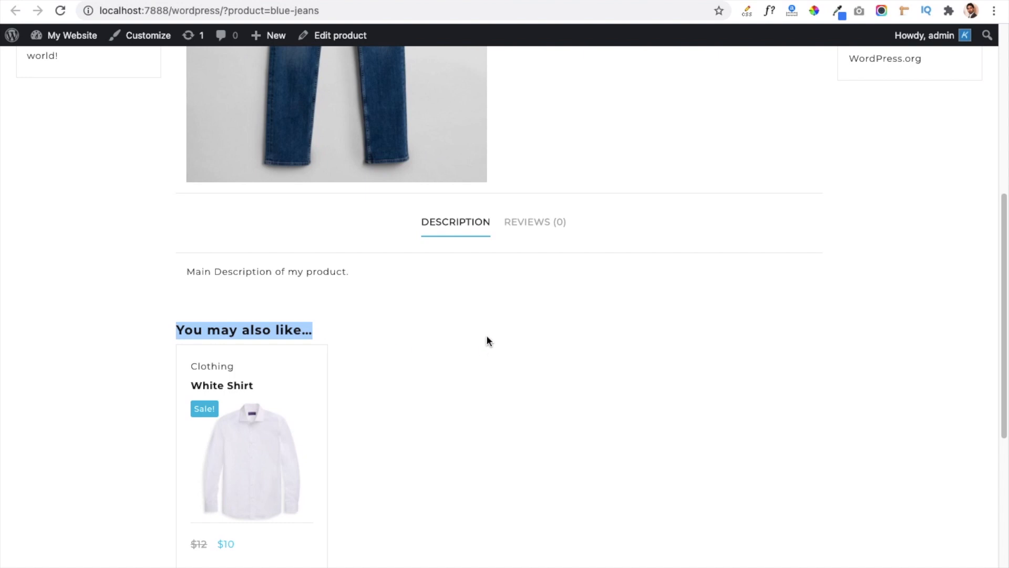
scroll(495, 331, up, 2)
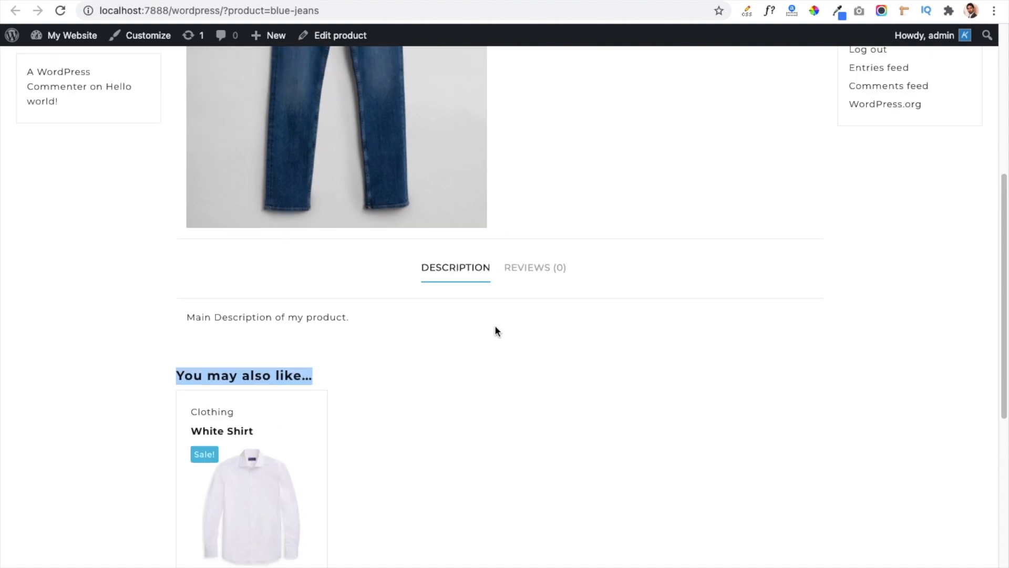
scroll(494, 323, down, 6)
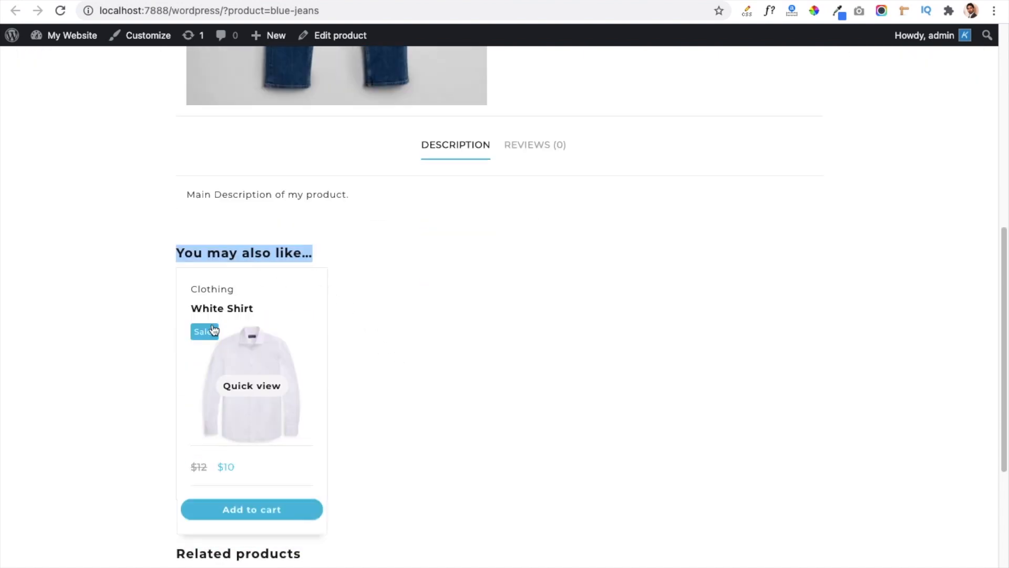
mouse_move(304, 371)
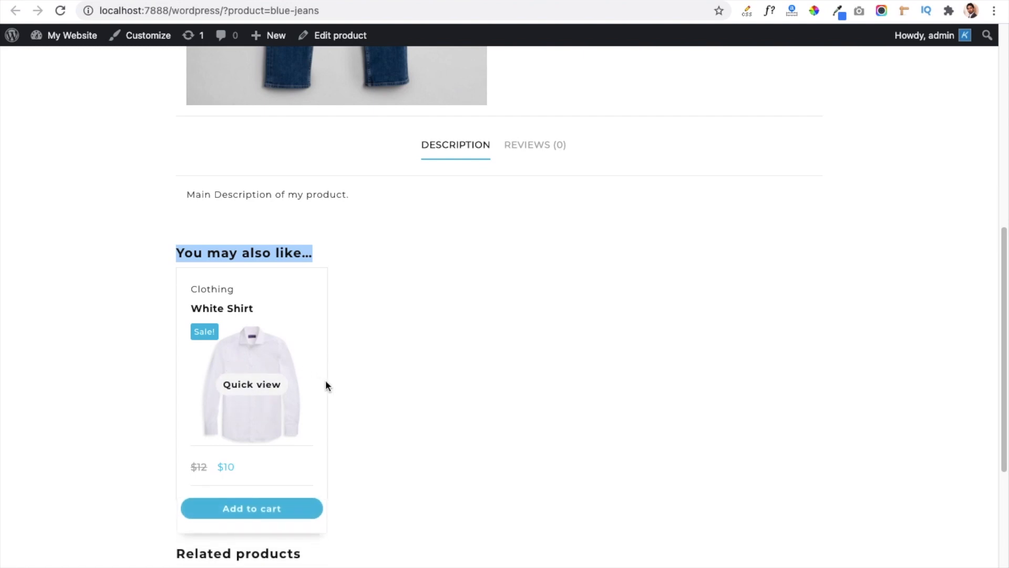
Compare the Related products section with the upsell section on the Blue Jeans storefront page.
scroll(372, 391, down, 7)
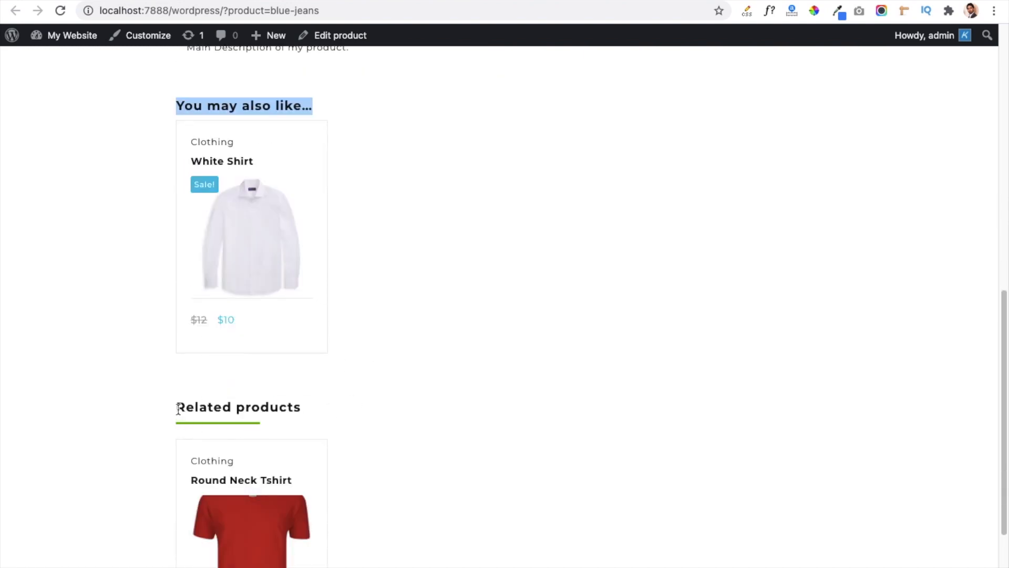
scroll(347, 407, down, 2)
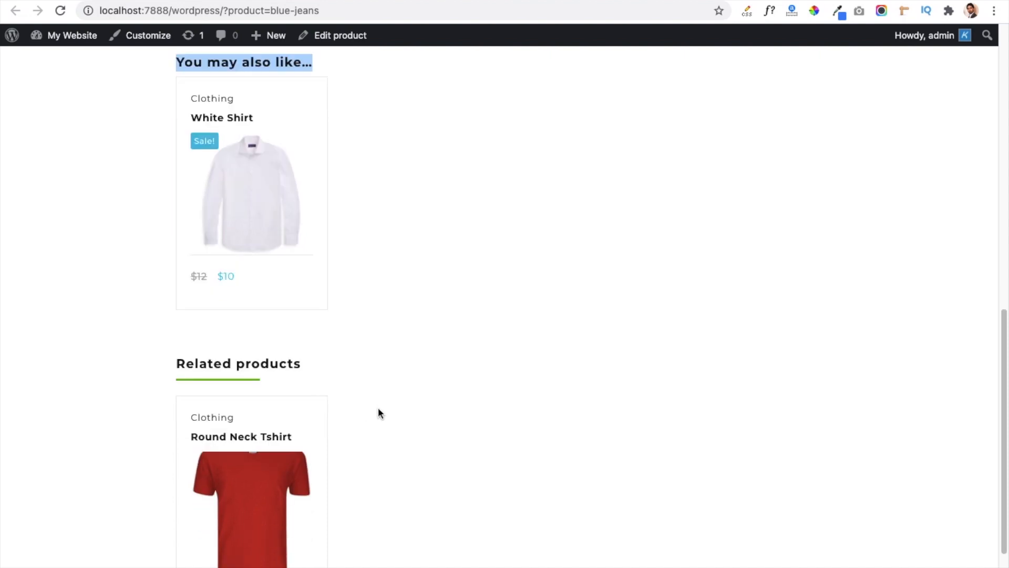
scroll(368, 399, down, 4)
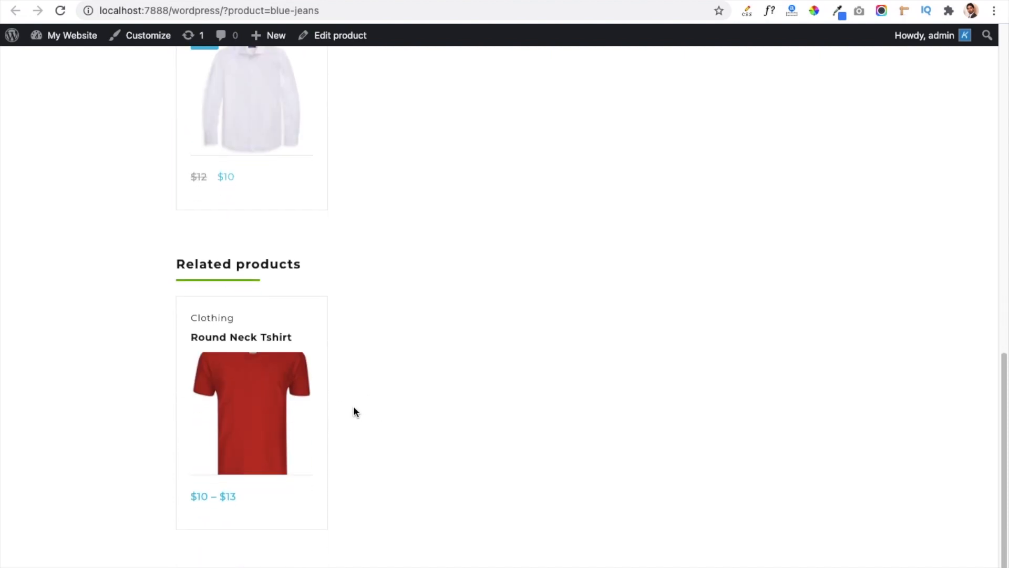
scroll(352, 431, up, 1)
mouse_move(241, 368)
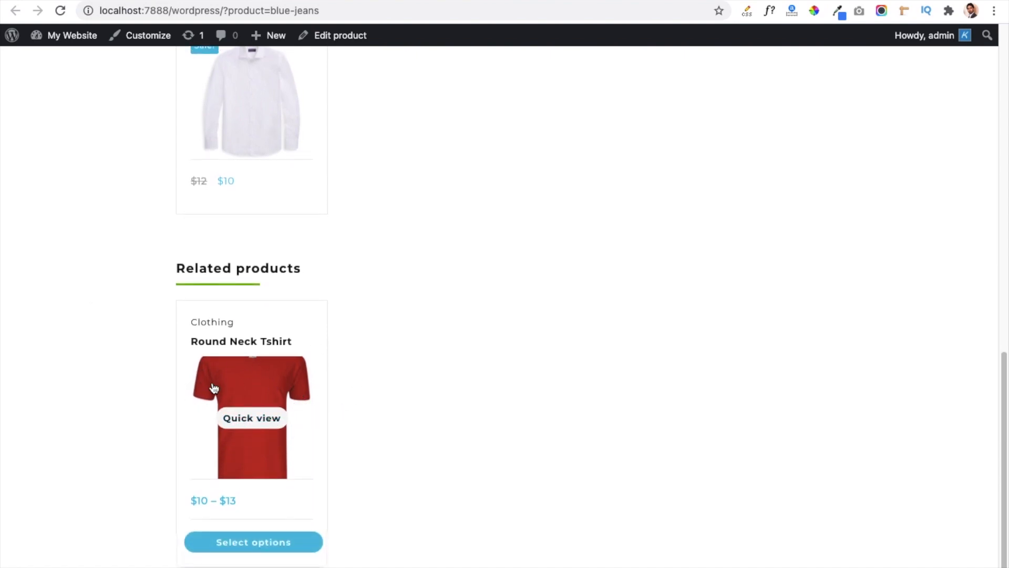
scroll(229, 389, down, 1)
scroll(335, 365, up, 2)
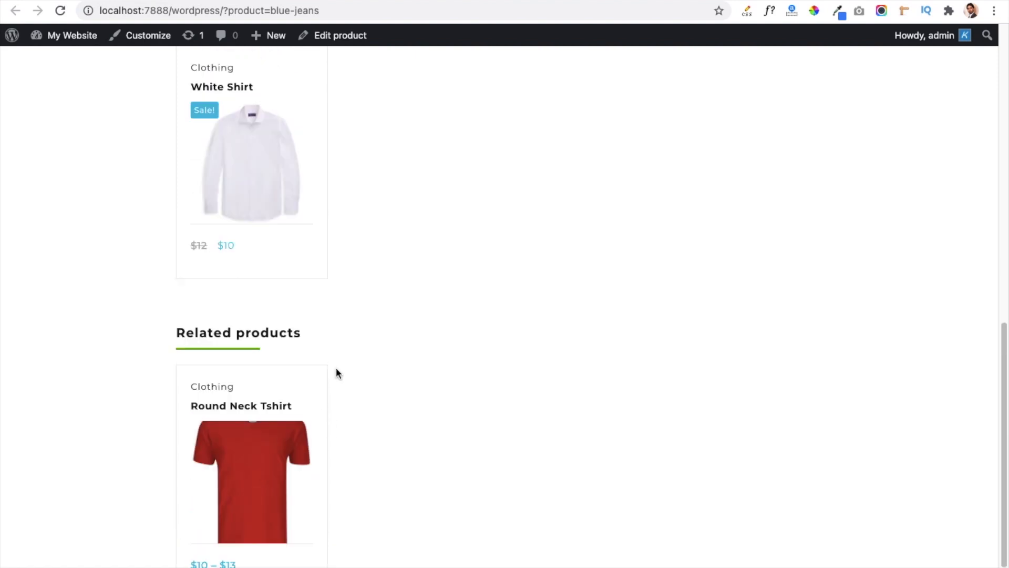
scroll(347, 385, up, 3)
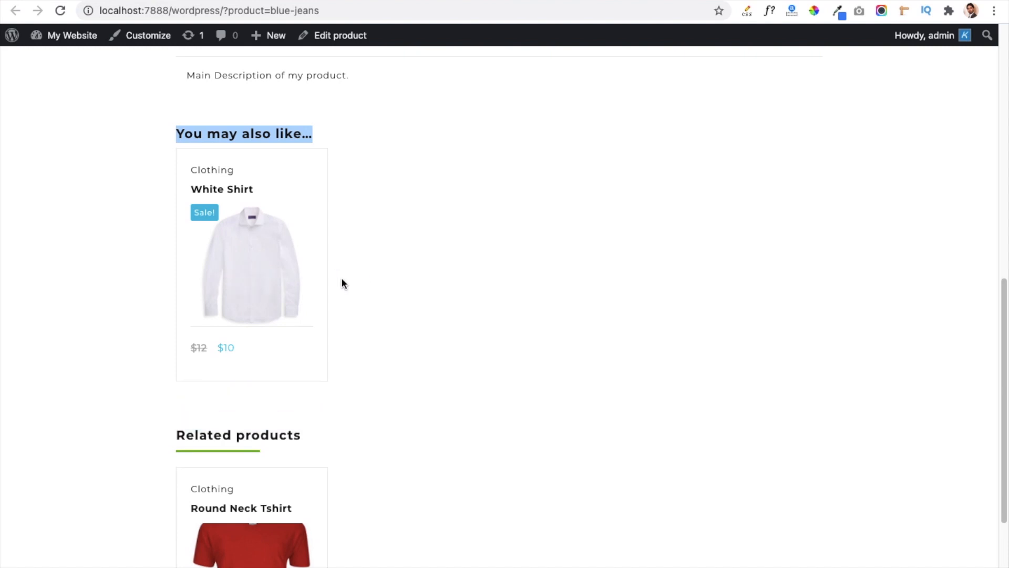
scroll(345, 454, down, 1)
scroll(345, 459, down, 2)
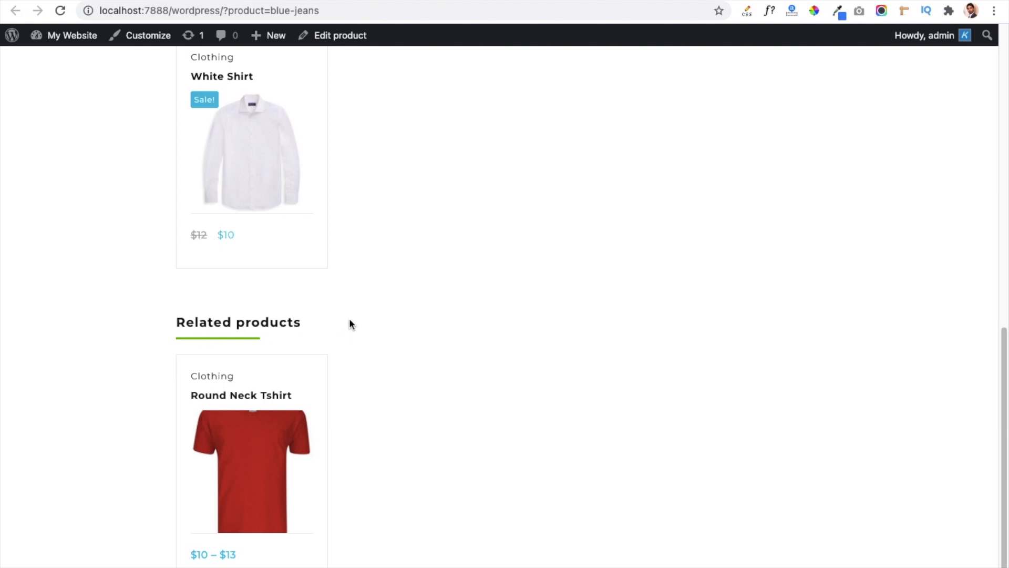
scroll(350, 323, up, 2)
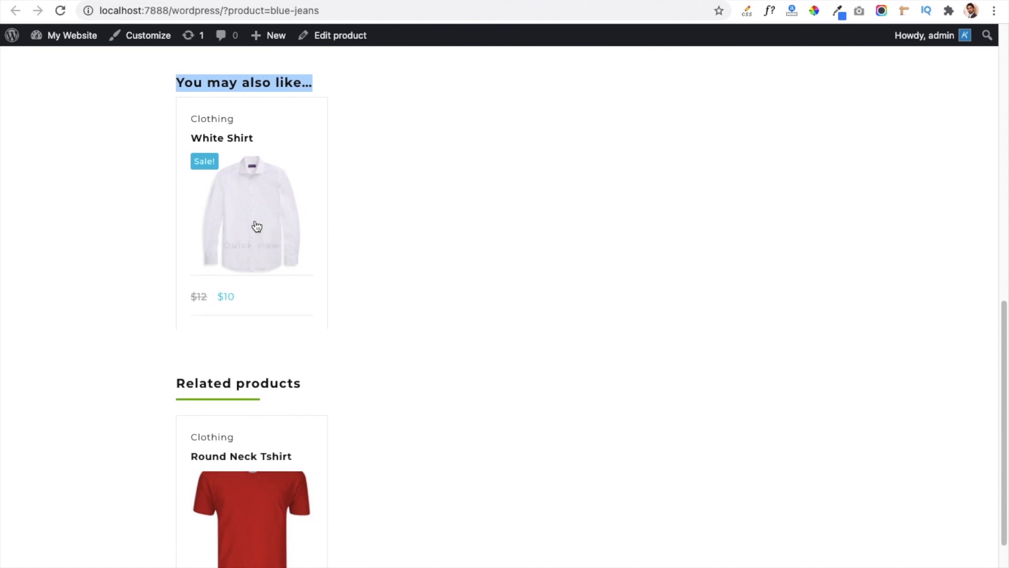
mouse_move(237, 174)
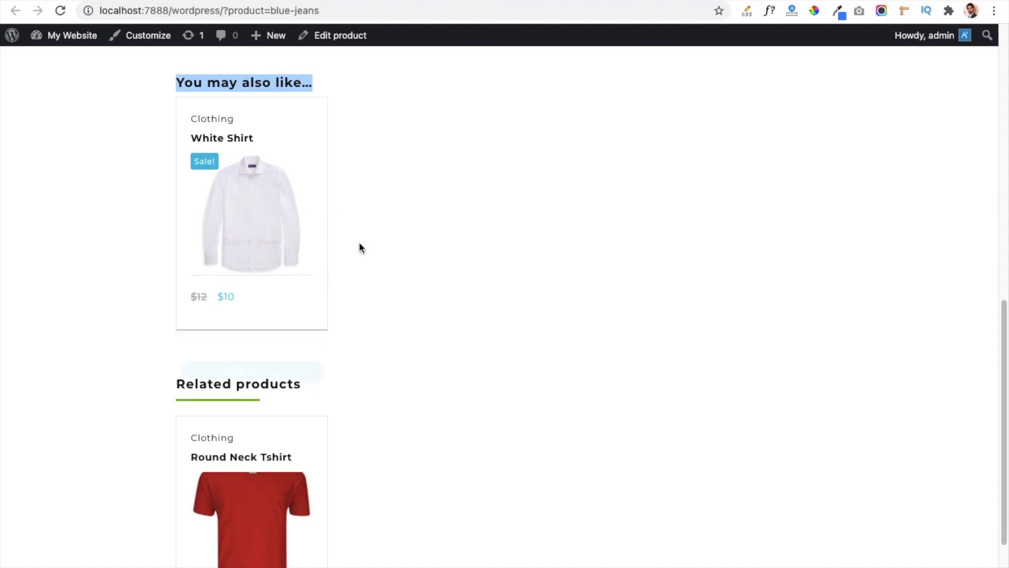
scroll(363, 247, up, 3)
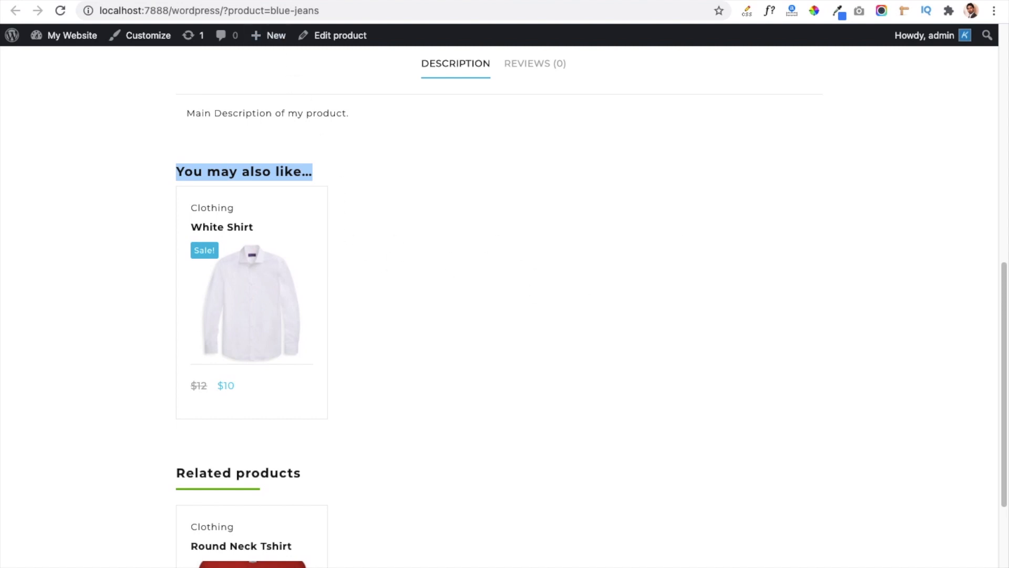
Return to editing Blue Jeans and add Round Neck Tshirt - Green, S (#42) to its cross-sells.
click(284, 1)
scroll(321, 363, down, 7)
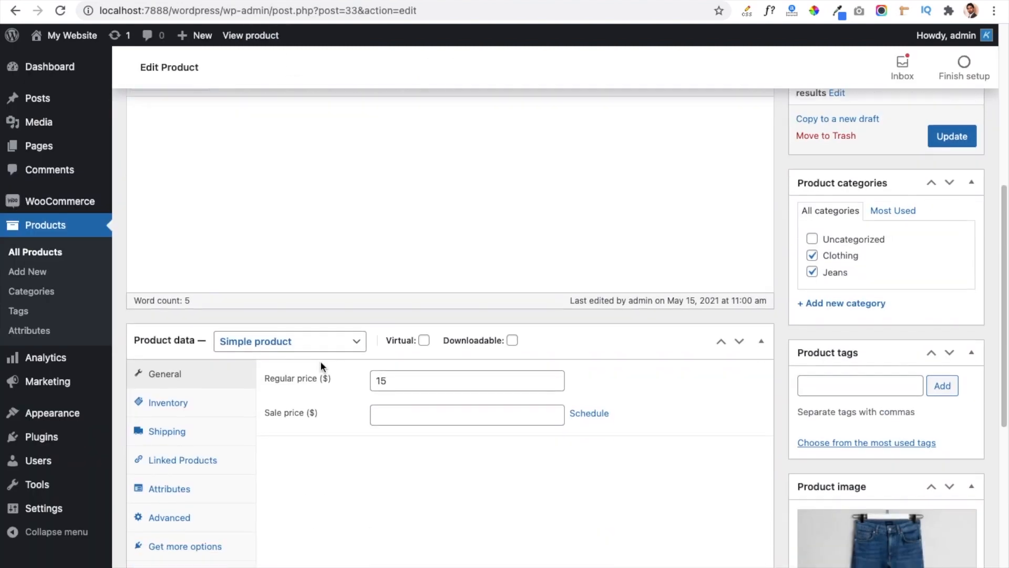
scroll(305, 437, down, 3)
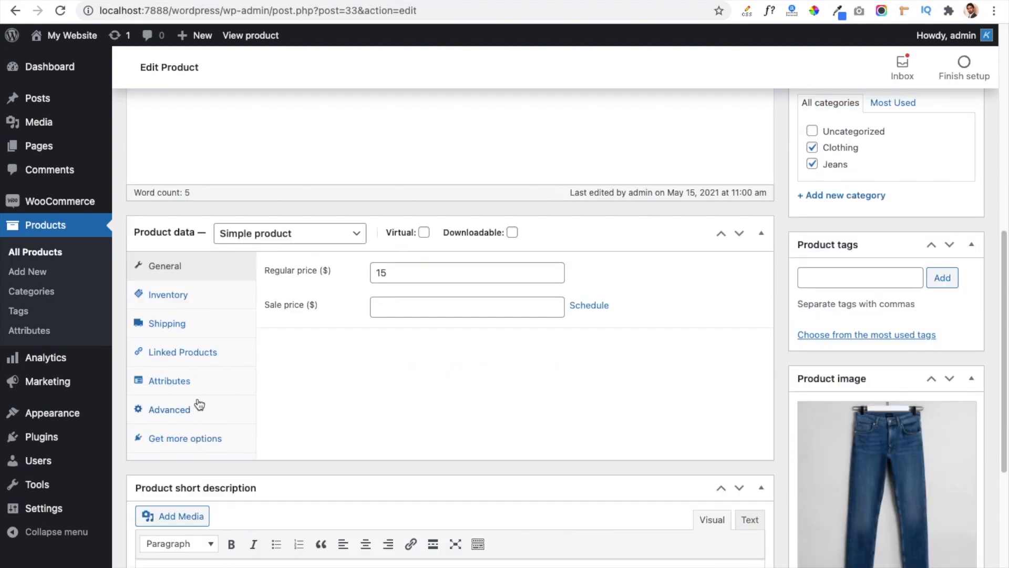
click(177, 360)
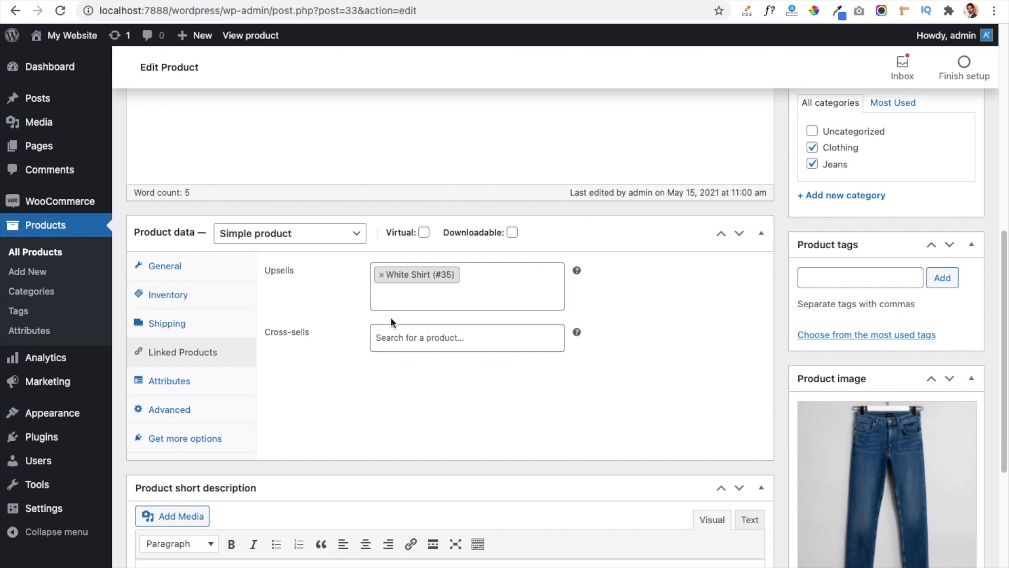
click(400, 331)
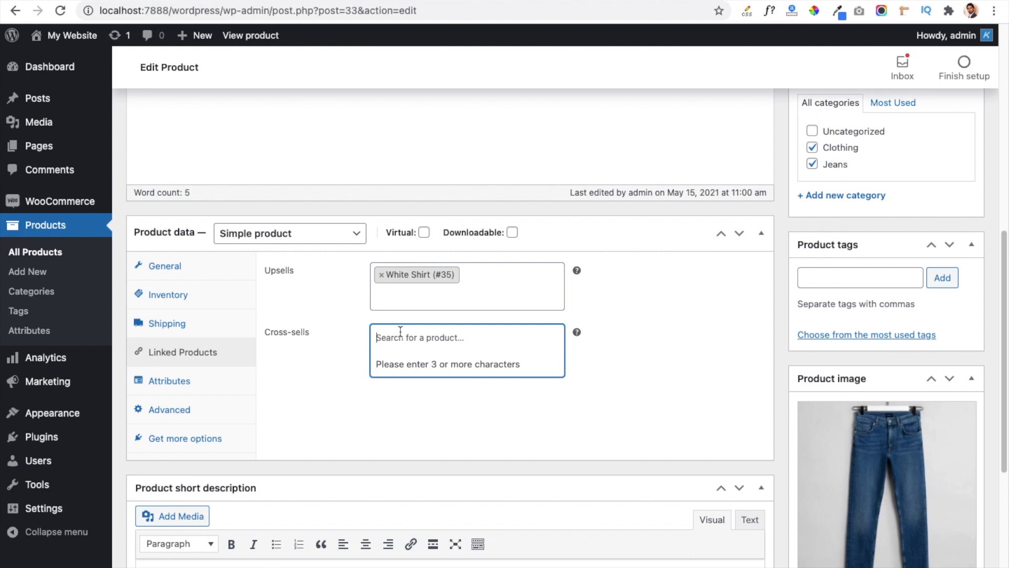
text(Tshi)
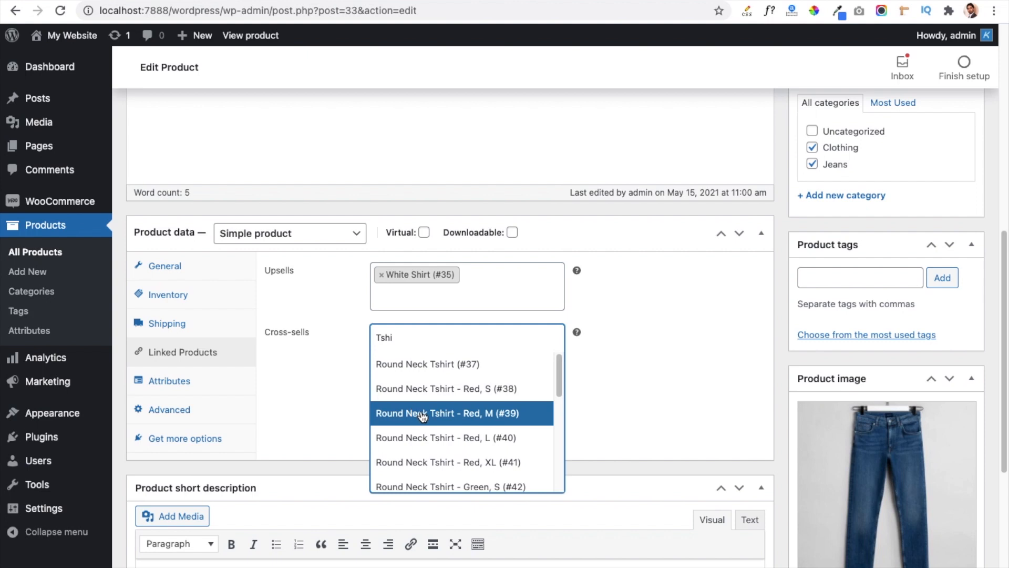
click(428, 485)
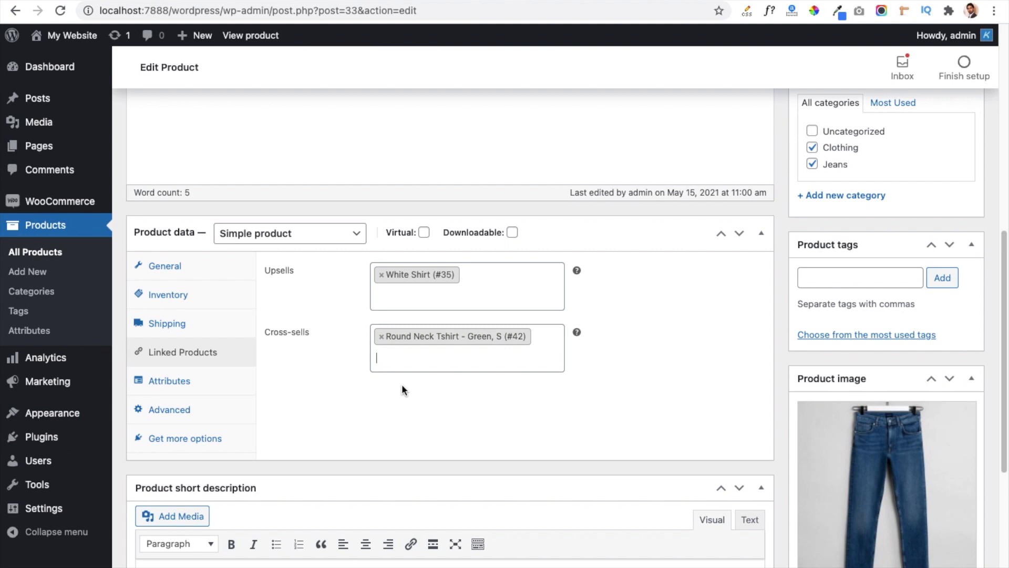
Add Round Neck Tshirt - Red, L (#40) as another cross-sell, searching for "Tshirt".
text(Tsh)
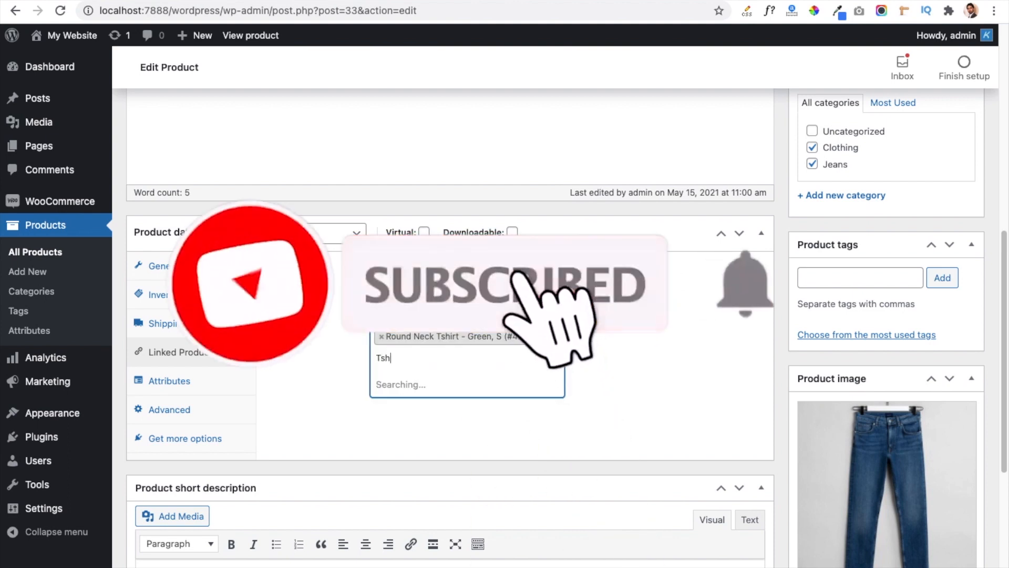
text(irt)
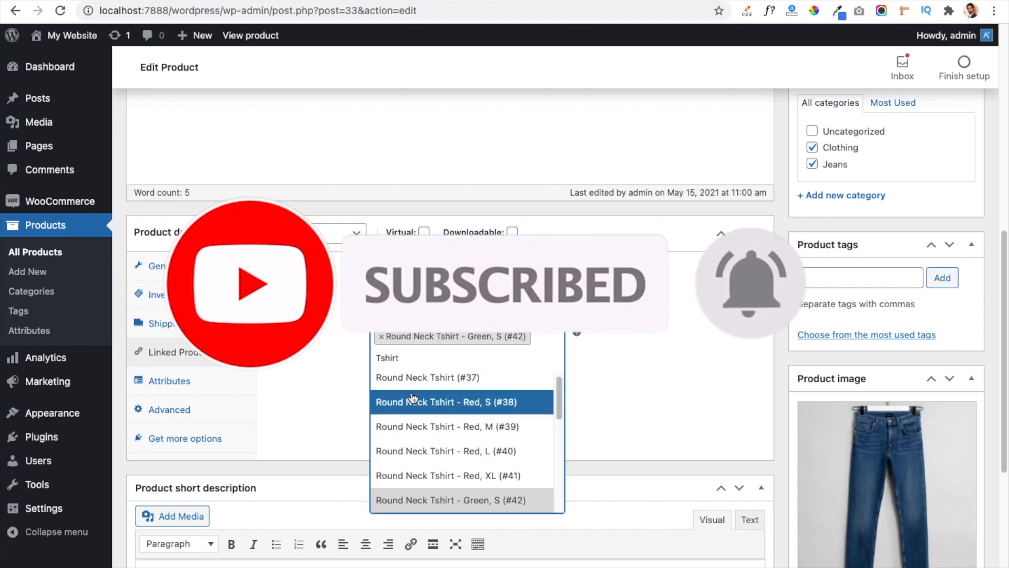
click(426, 451)
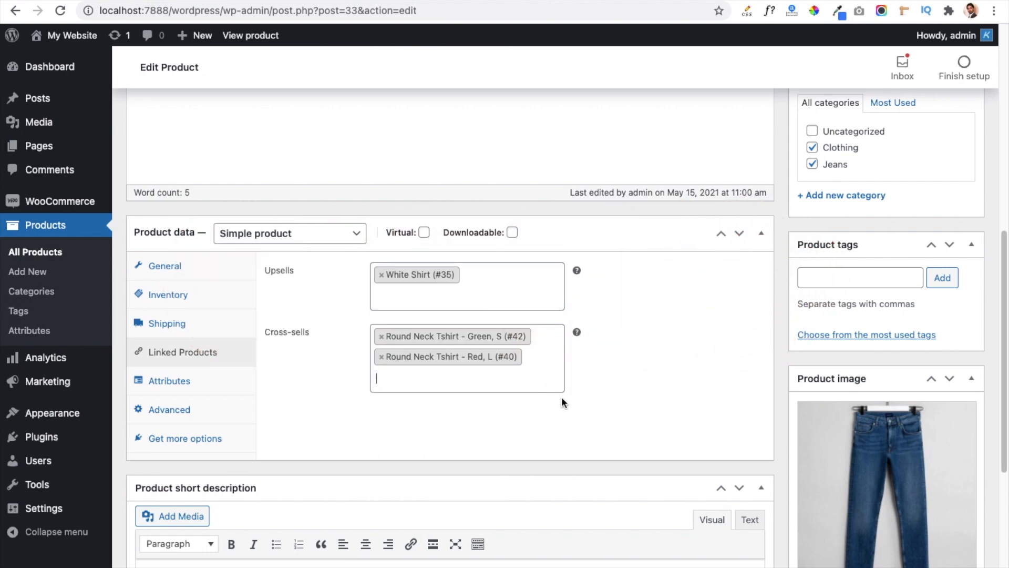
Update the Blue Jeans product to save its cross-sells and reload its storefront page.
scroll(745, 374, up, 2)
click(963, 129)
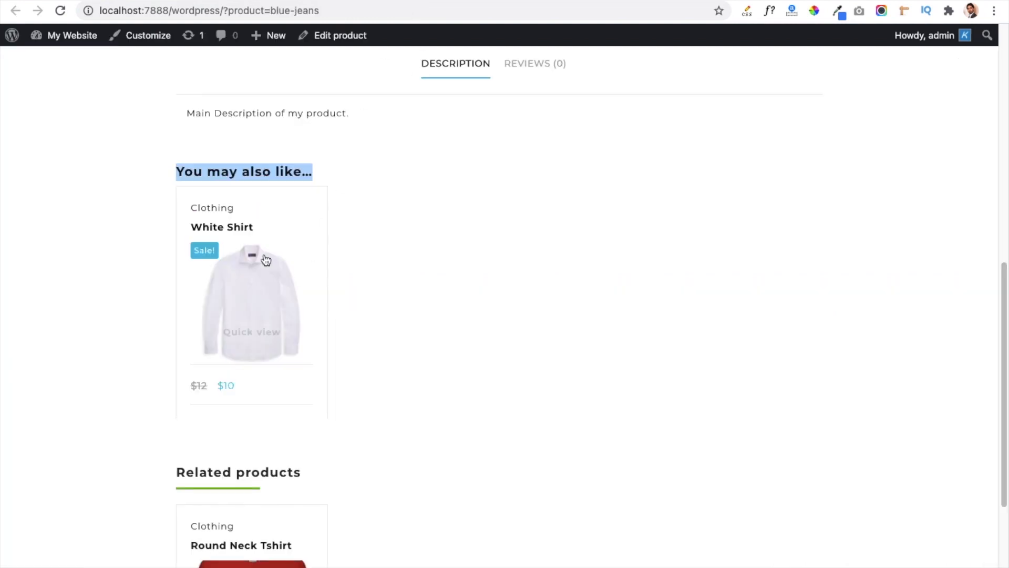
click(60, 11)
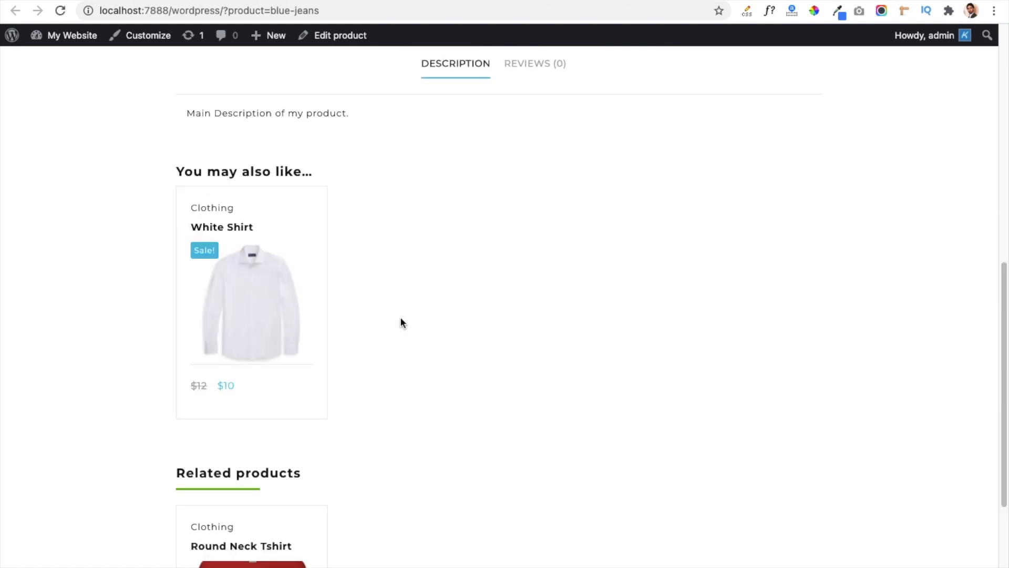
Add Blue Jeans to the cart from its storefront page and view the cart.
scroll(398, 313, up, 9)
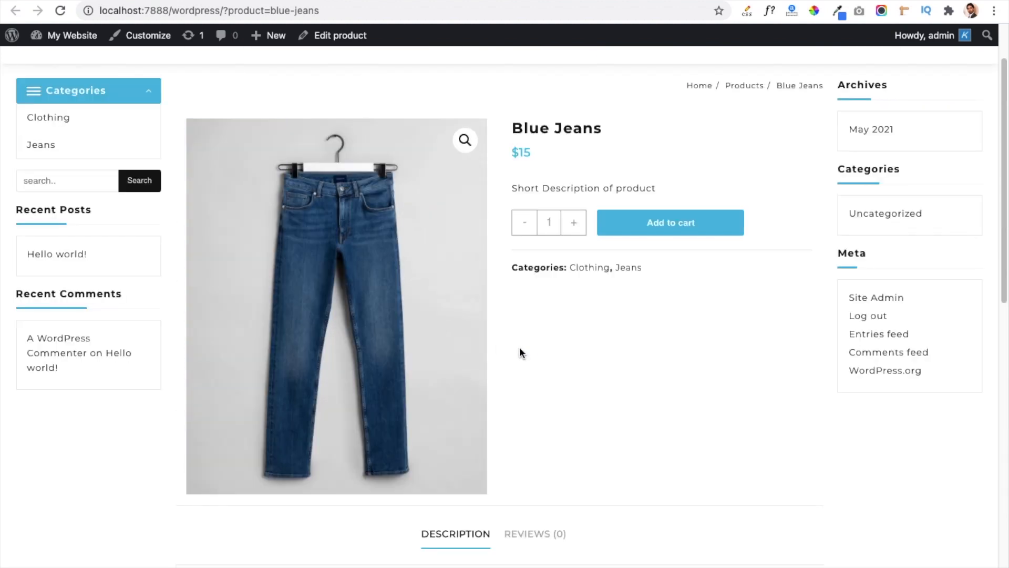
click(663, 230)
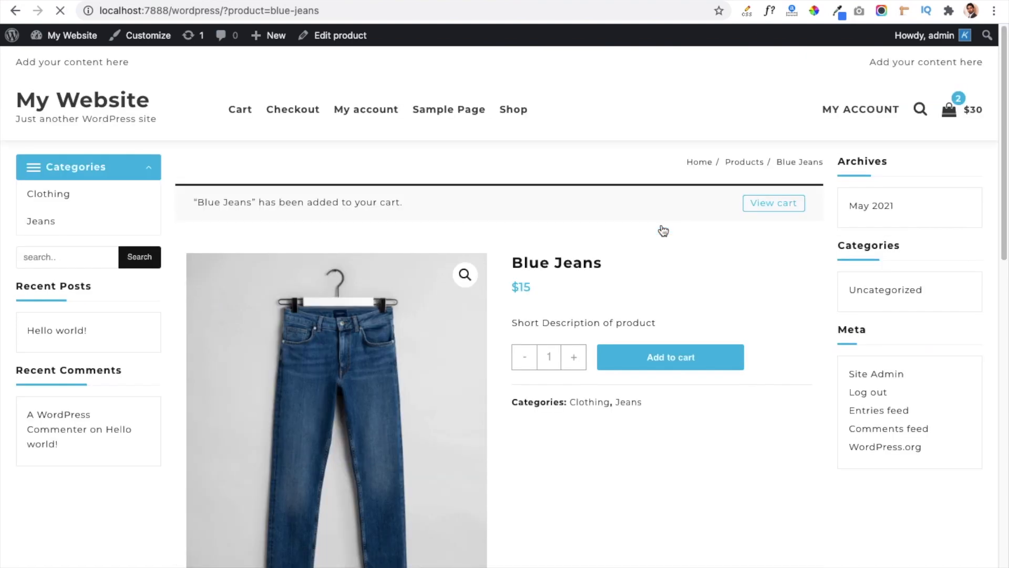
click(762, 207)
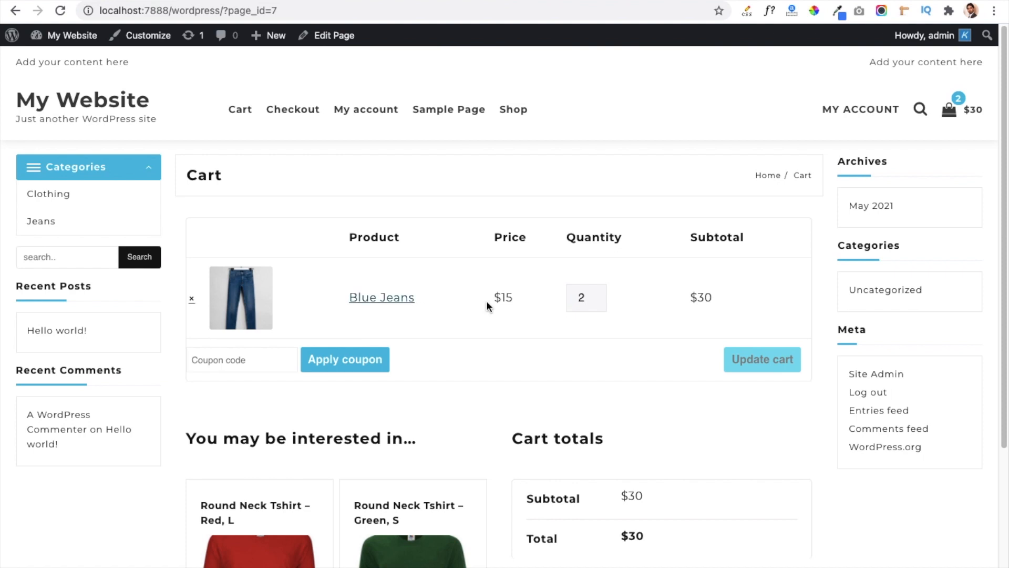
Examine the cross-sell products in the cart page's "You may be interested in…" section.
scroll(322, 424, down, 5)
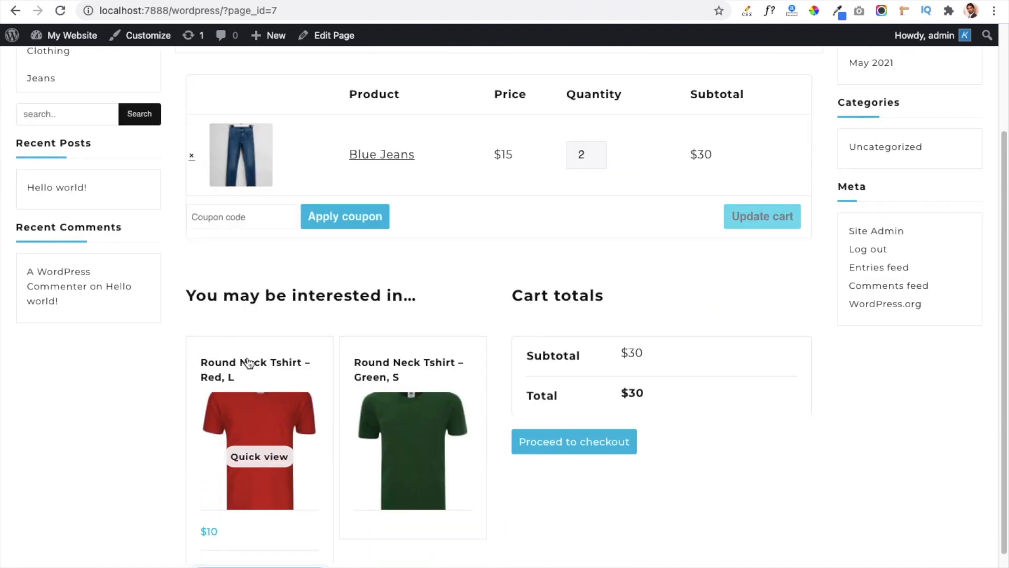
drag(187, 296, 393, 300)
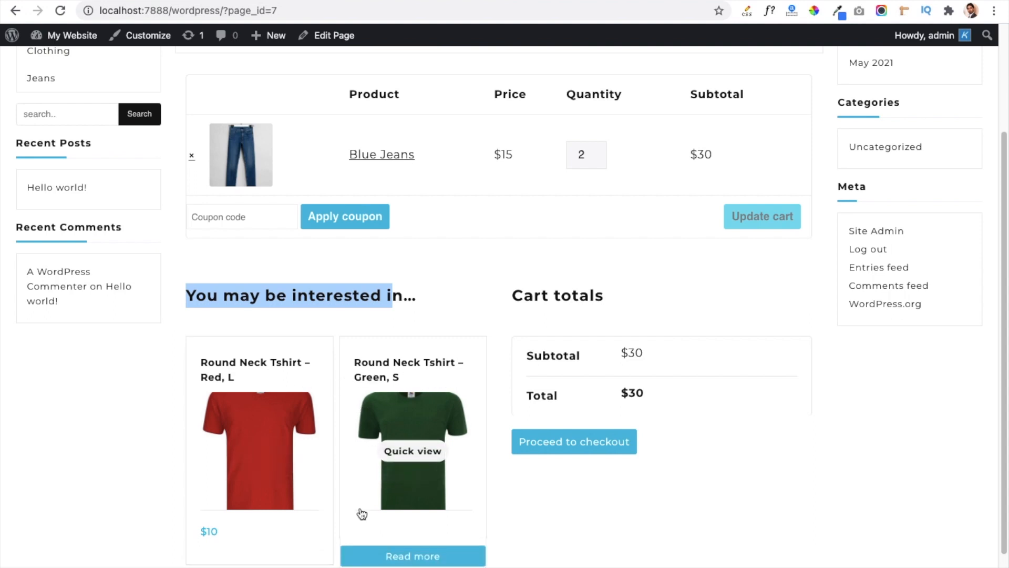
scroll(327, 466, down, 2)
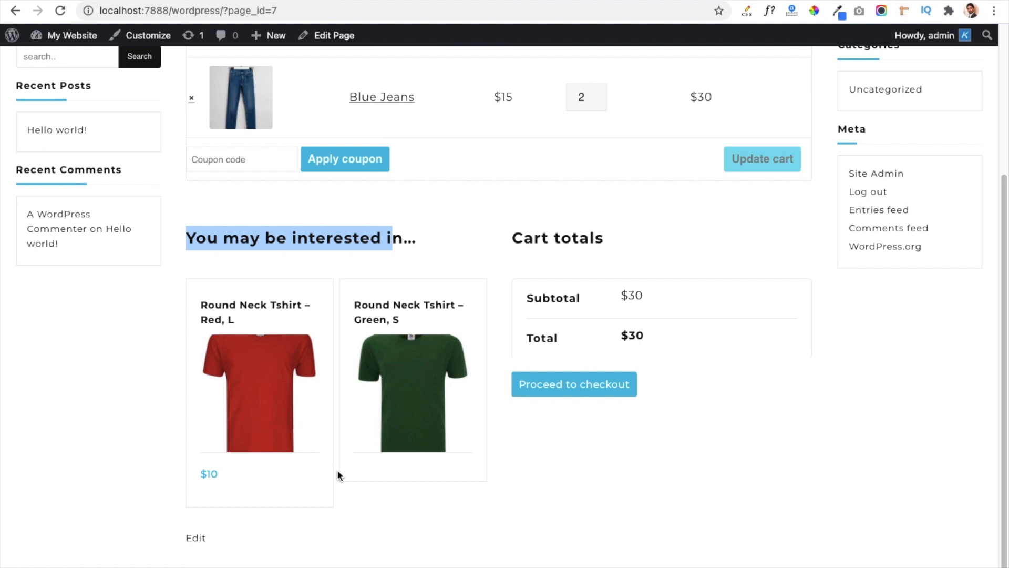